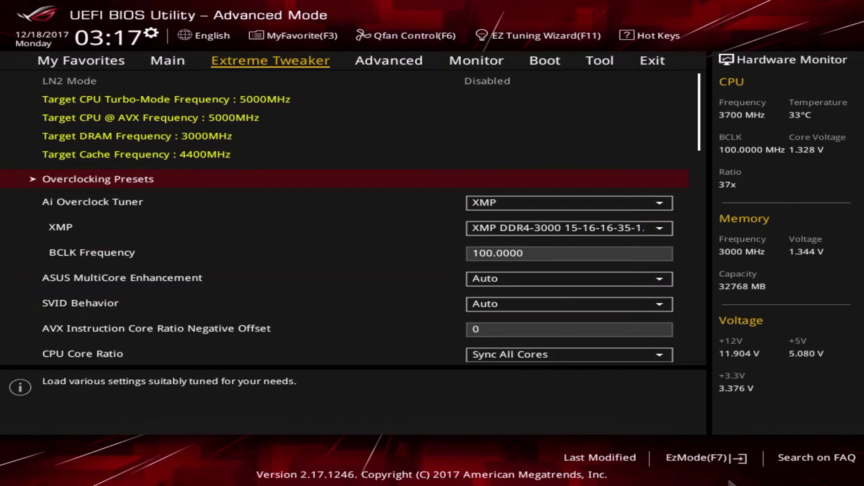
# - In EZ Mode, put the Kingston DataTraveler first in boot priority, then save and reset
pyautogui.click(729, 458)
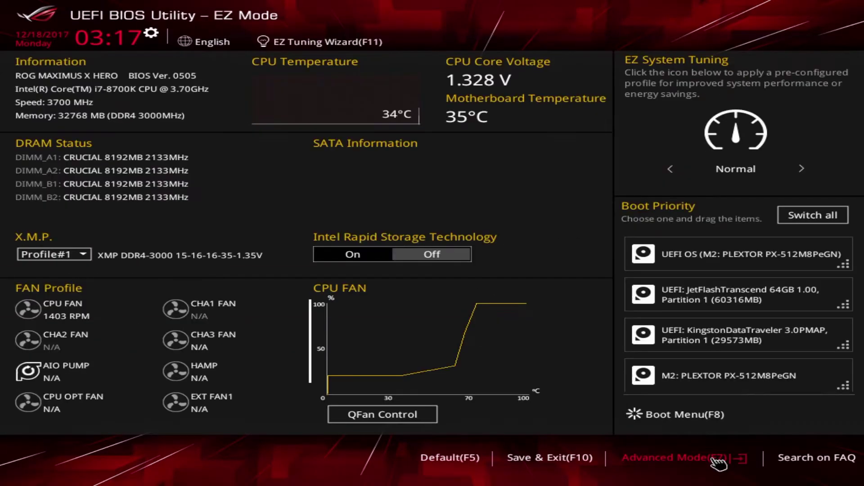
pyautogui.click(794, 213)
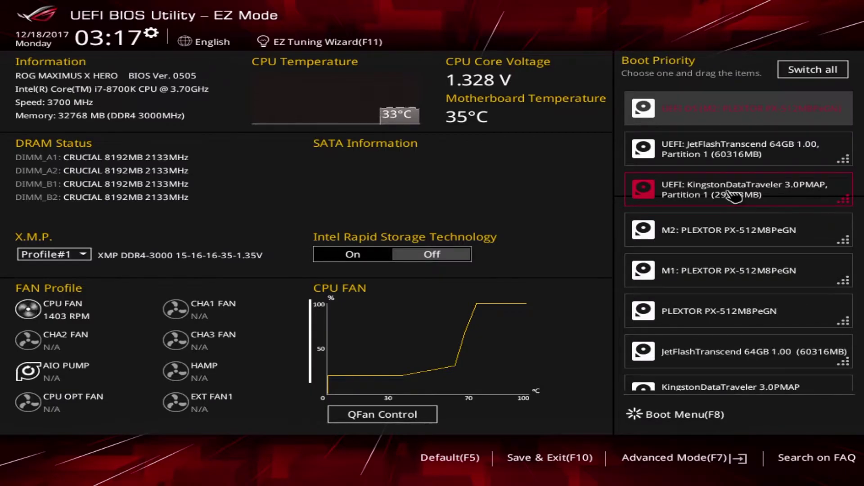
pyautogui.moveTo(735, 195); pyautogui.dragTo(760, 115)
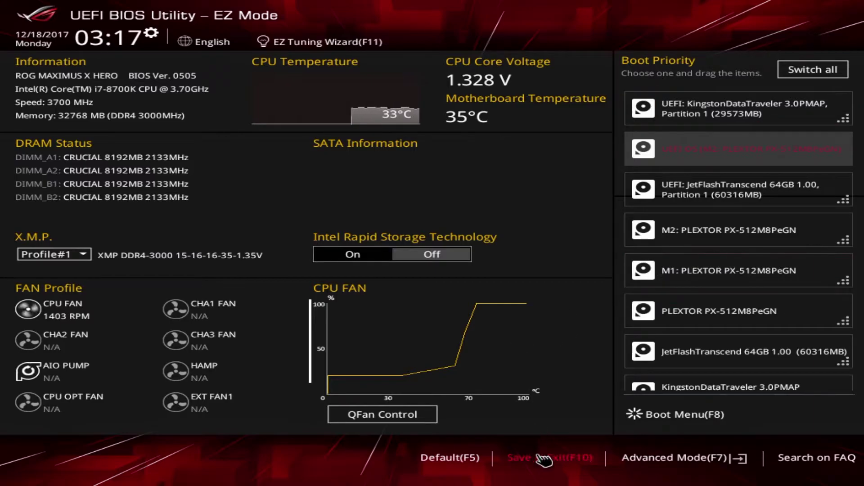
pyautogui.click(546, 466)
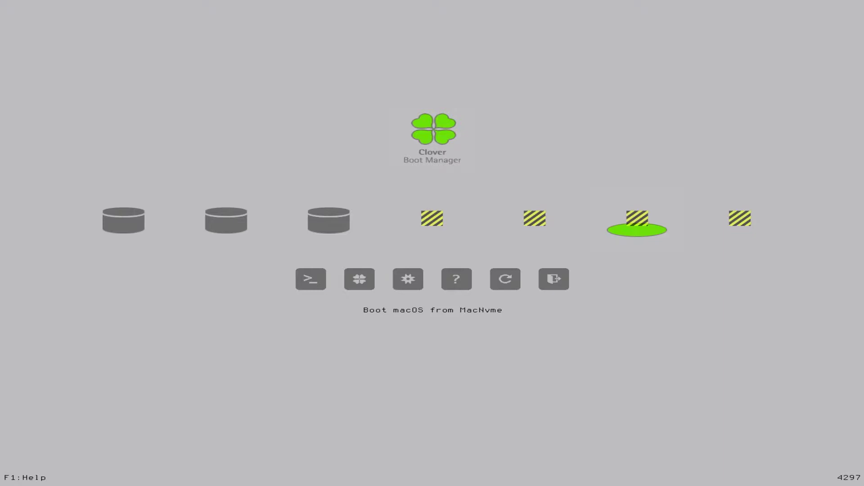
# - Select the 'Boot OS X Install from Install macOS High Sierra' entry in Clover
pyautogui.press('Left')
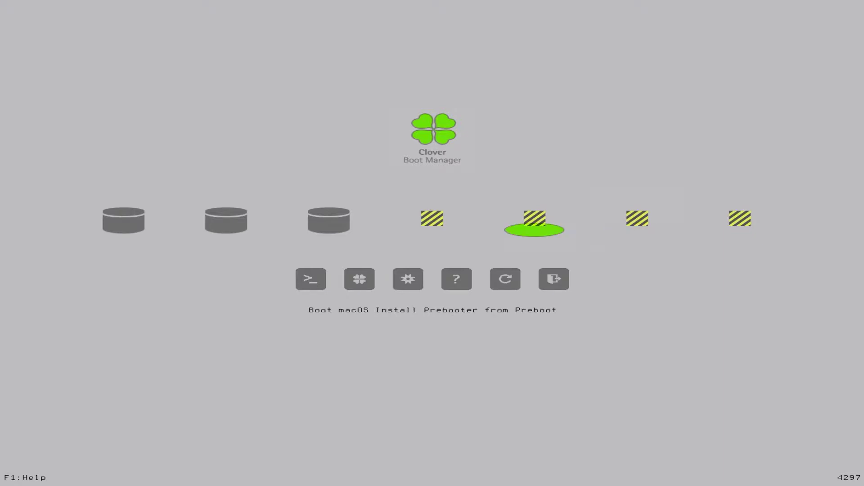
pyautogui.press('Left')
pyautogui.press('Left')
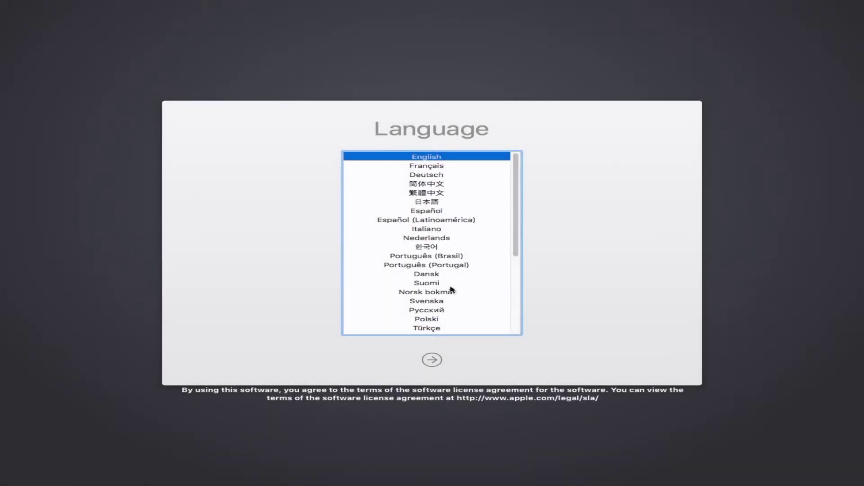
# - Continue in English, then shift the macOS Utilities window down and right
pyautogui.click(435, 365)
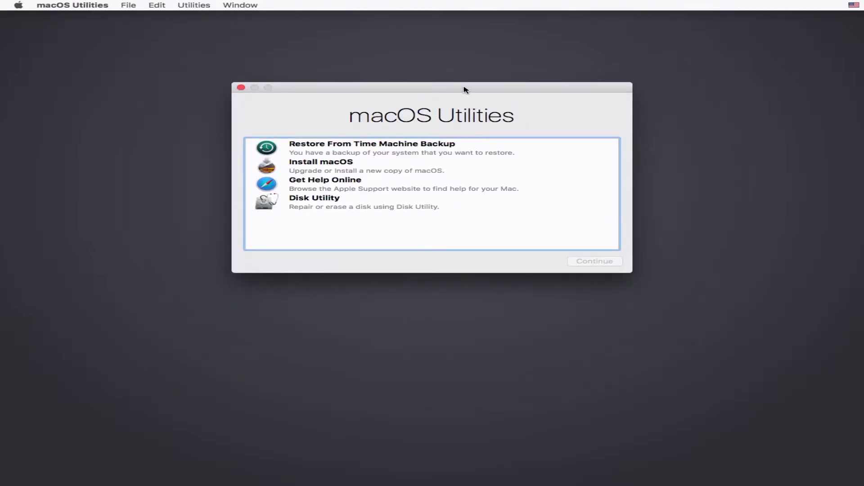
pyautogui.moveTo(465, 89); pyautogui.dragTo(483, 117)
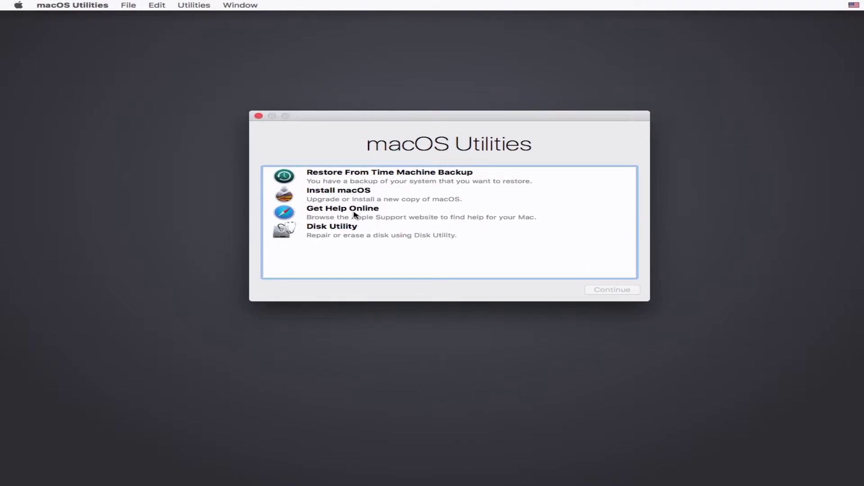
# - Erase the Mac volume as Mac OS Extended (Journaled), then quit Disk Utility
pyautogui.doubleClick(332, 232)
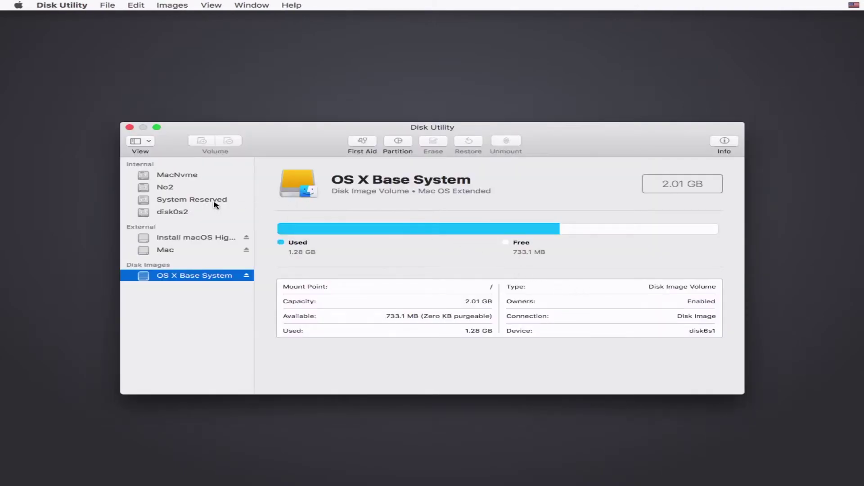
pyautogui.click(173, 252)
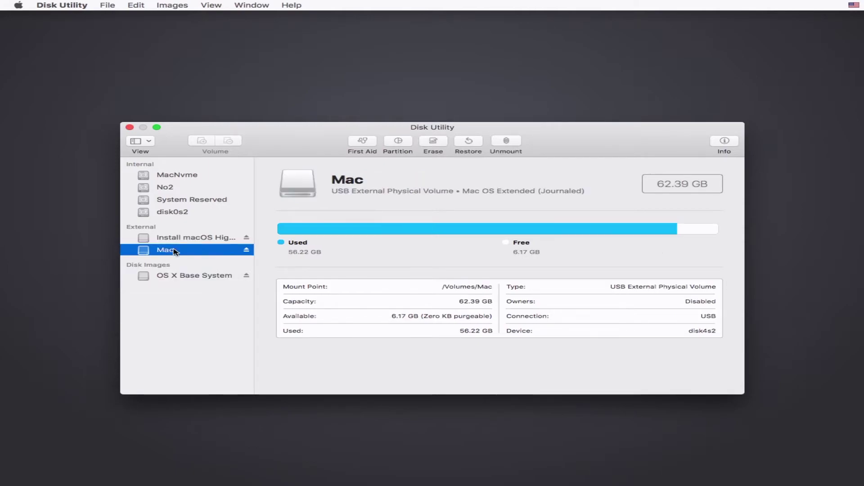
pyautogui.click(430, 143)
pyautogui.click(393, 229)
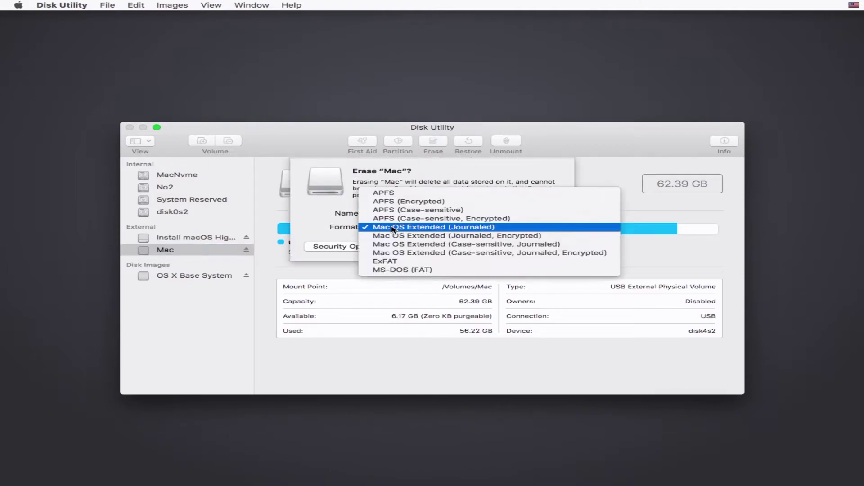
pyautogui.click(470, 231)
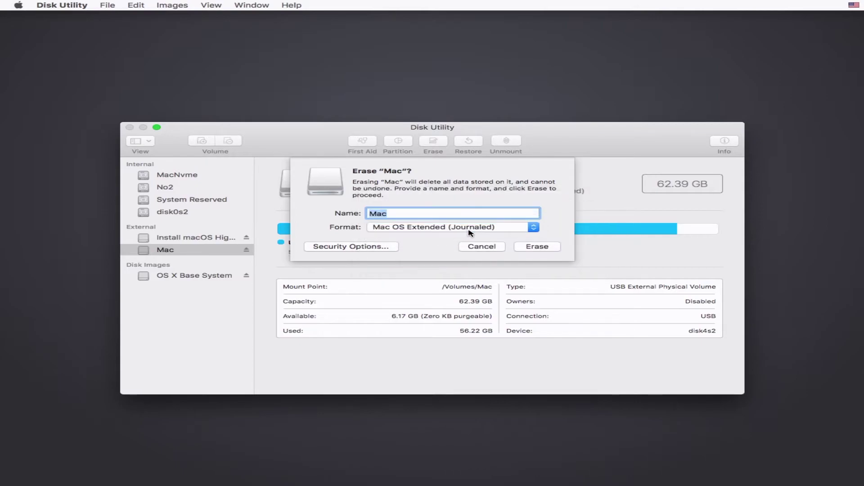
pyautogui.click(530, 247)
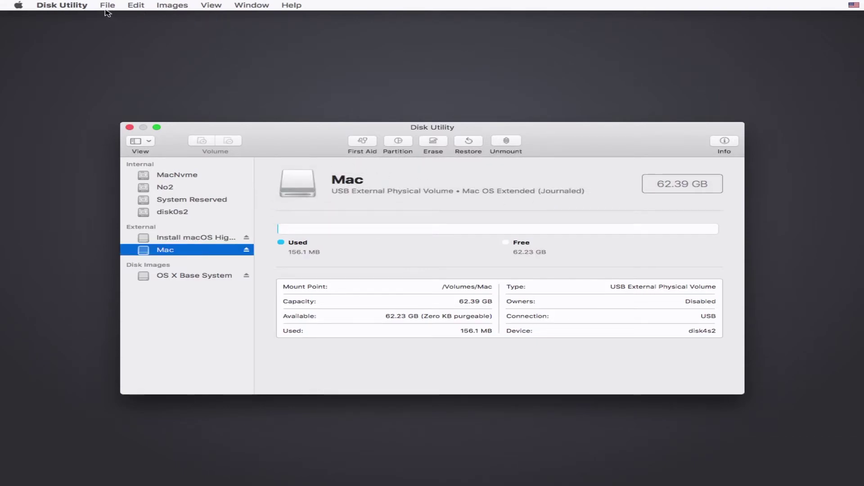
pyautogui.click(60, 7)
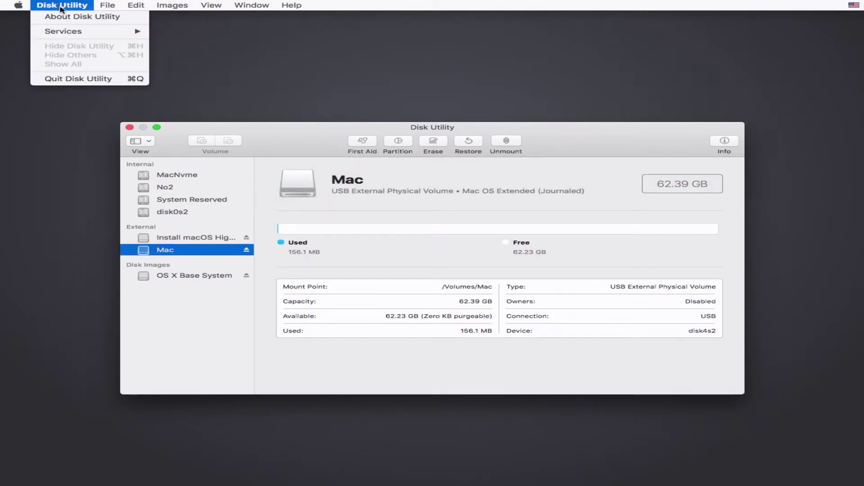
pyautogui.click(77, 78)
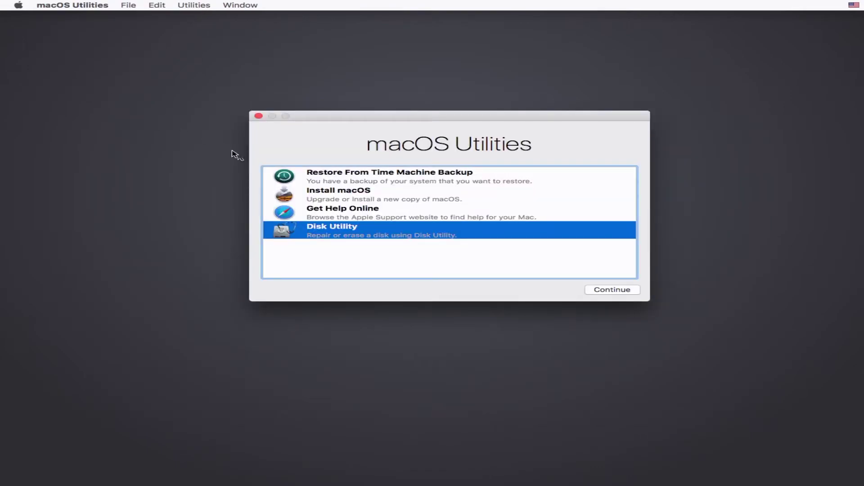
# - Launch the High Sierra installer, accept the license, and install onto the Mac disk
pyautogui.click(316, 195)
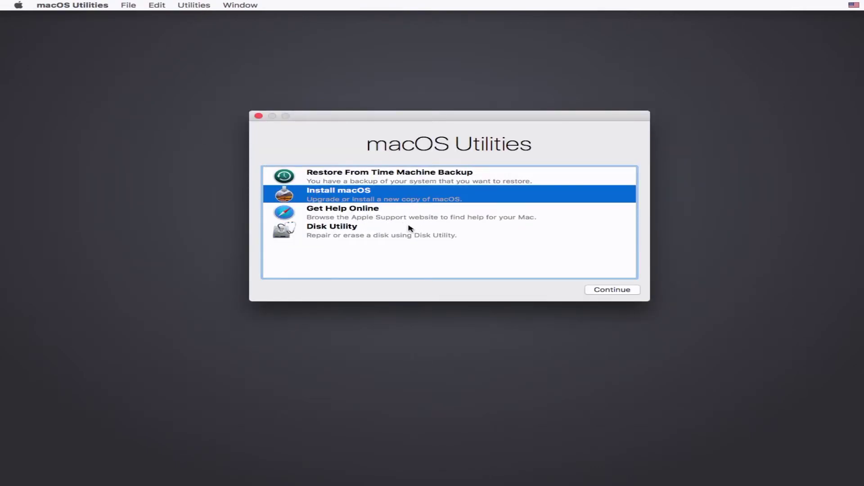
pyautogui.click(610, 292)
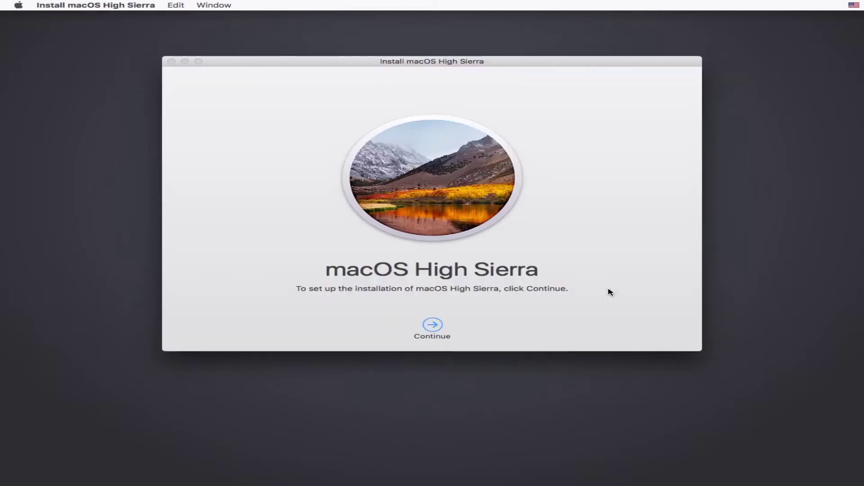
pyautogui.click(433, 327)
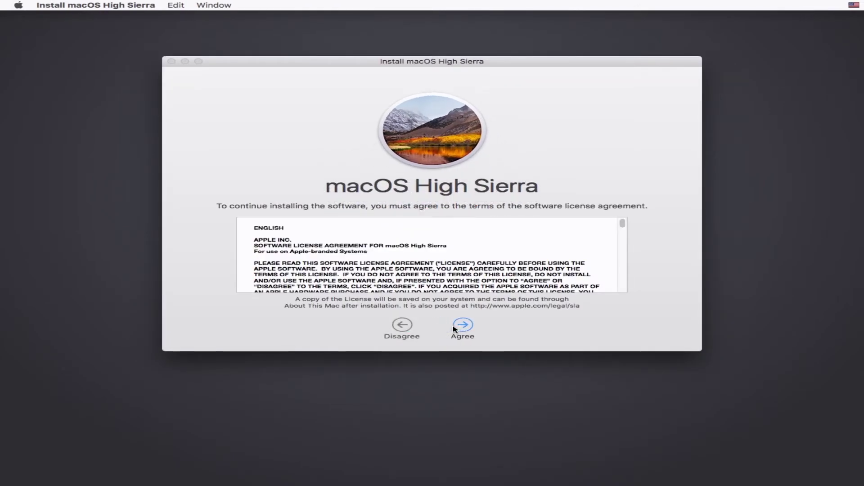
pyautogui.click(462, 327)
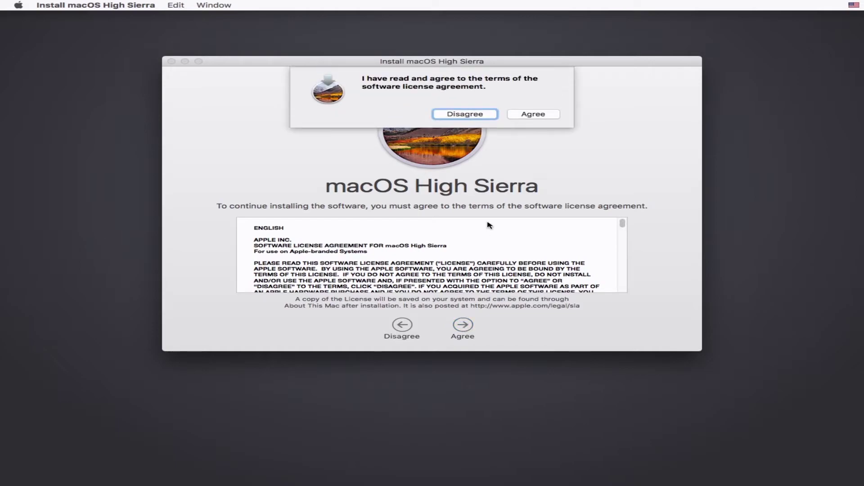
pyautogui.click(533, 113)
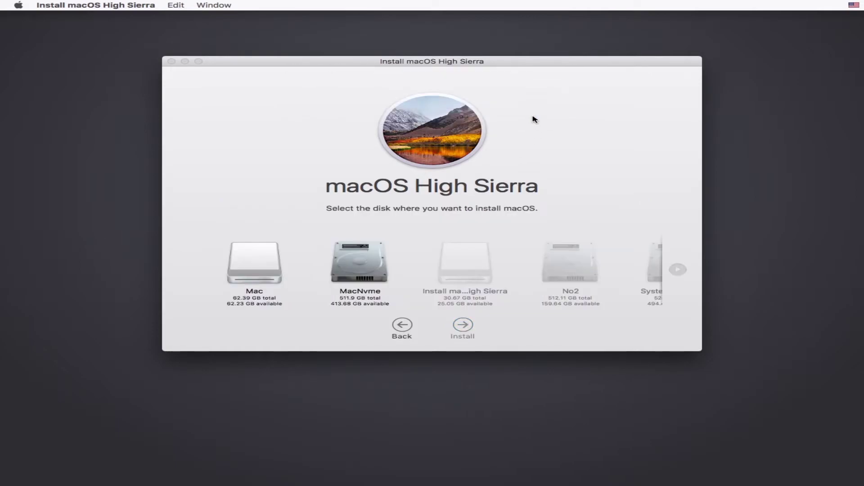
pyautogui.click(256, 278)
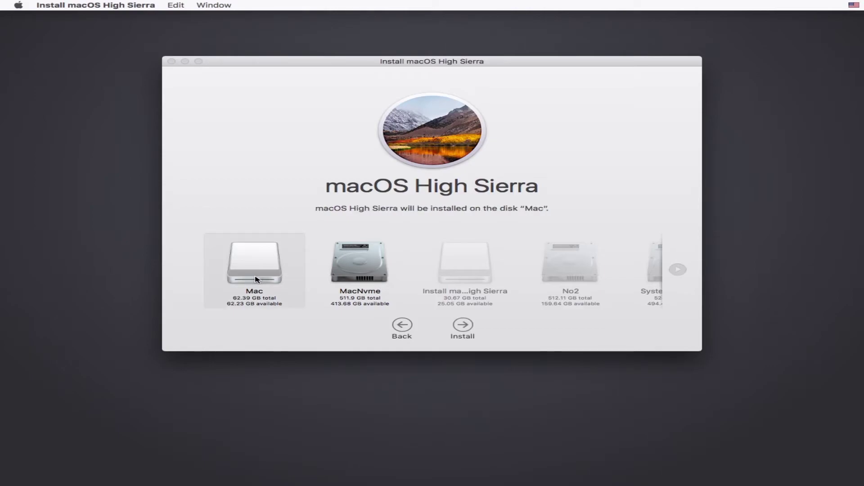
pyautogui.click(470, 330)
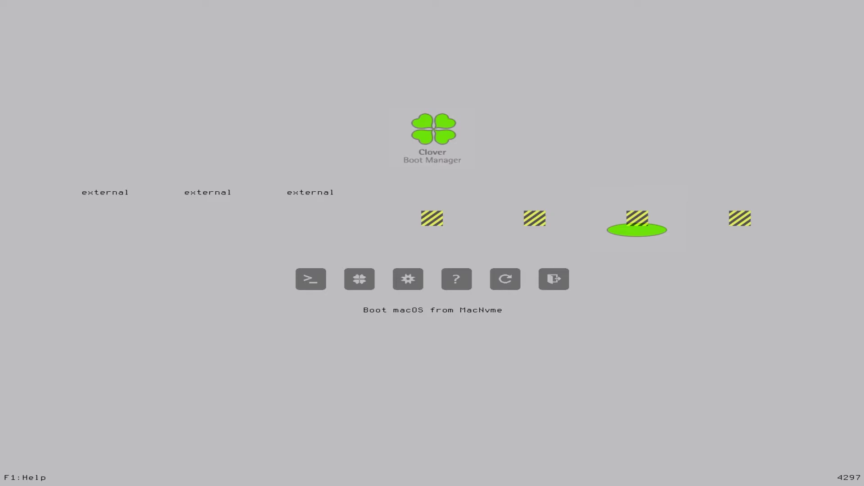
# - Move Clover's selection past Preboot and Recovery HD toward the first boot entry
pyautogui.press('Left')
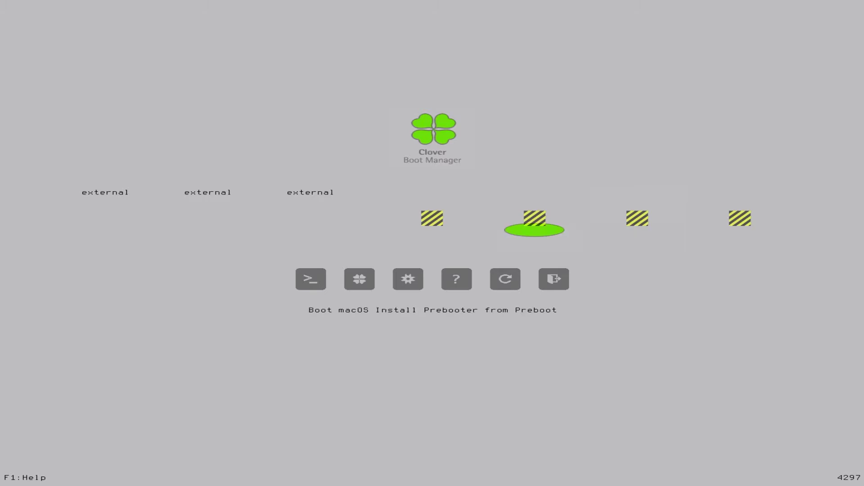
pyautogui.press('Left')
pyautogui.press('Left')
pyautogui.press('Left')
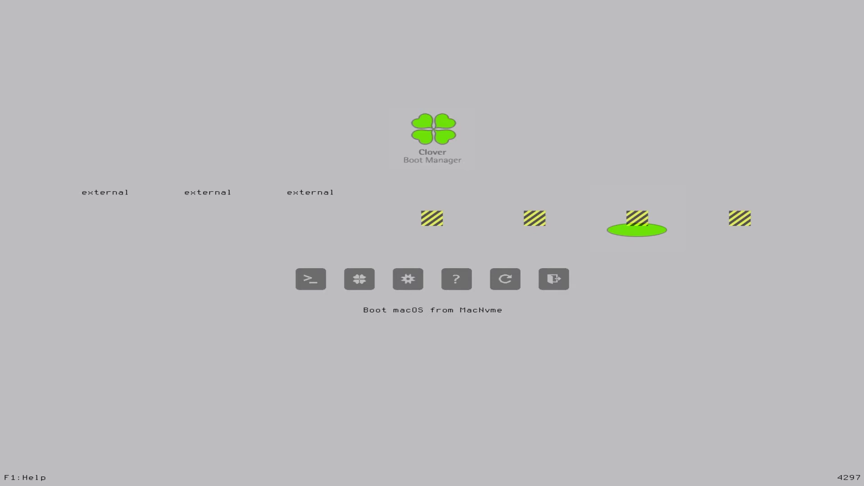
pyautogui.press('Left')
pyautogui.press('Left')
pyautogui.press('Left')
pyautogui.press('Left')
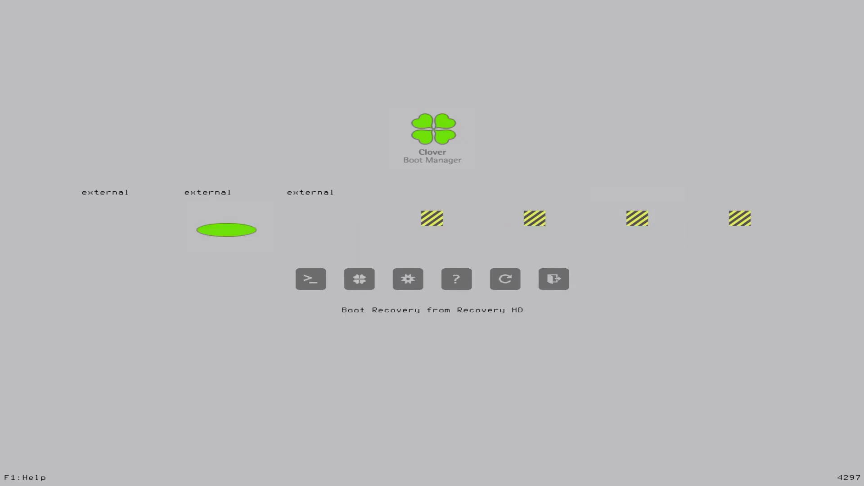
pyautogui.press('Left')
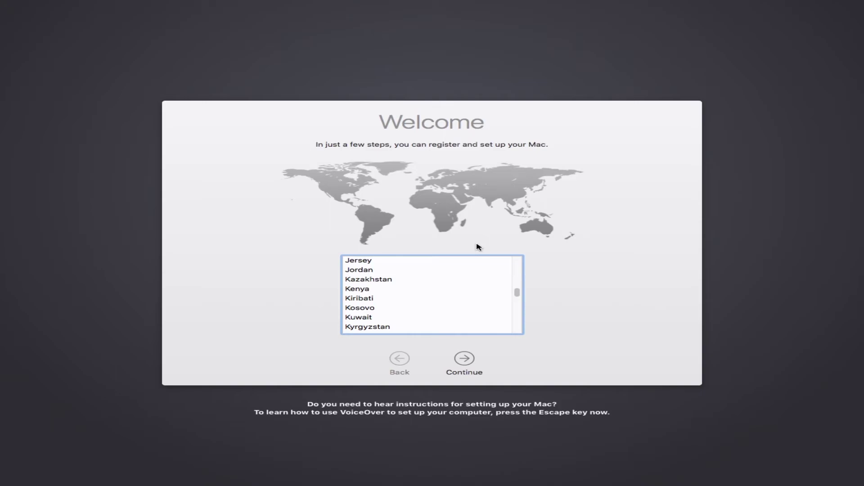
pyautogui.scroll(-15, 380, 299)
pyautogui.scroll(-3, 384, 299)
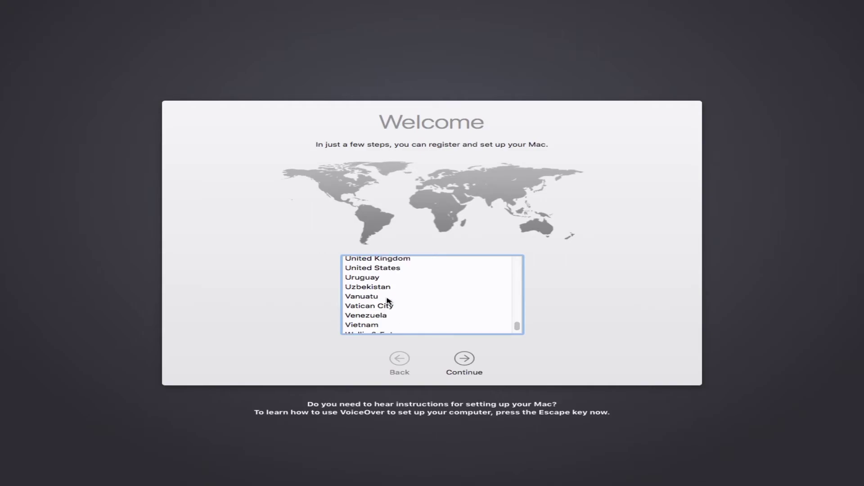
pyautogui.scroll(3, 386, 299)
# - Choose United States and the U.S. keyboard, and skip data transfer and Apple ID sign-in
pyautogui.click(387, 293)
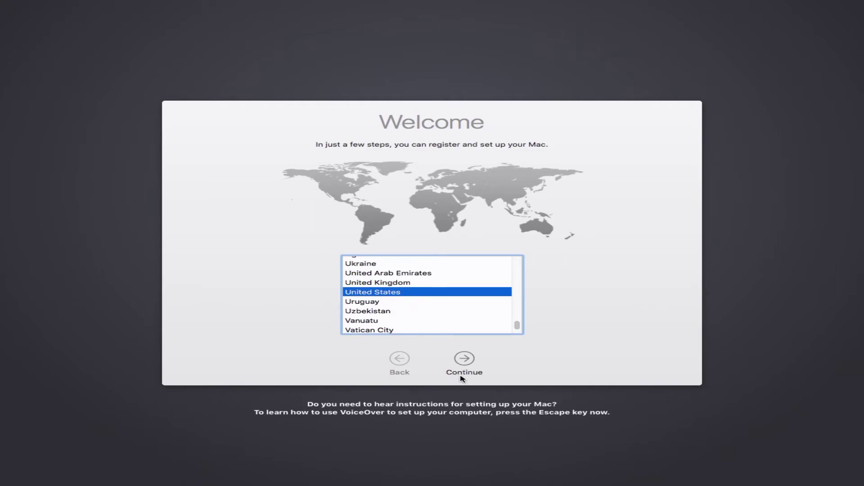
pyautogui.click(468, 361)
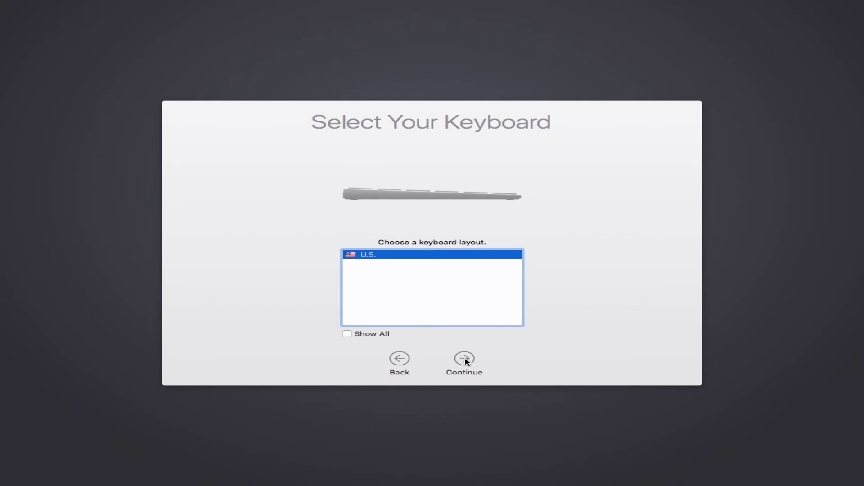
pyautogui.click(467, 361)
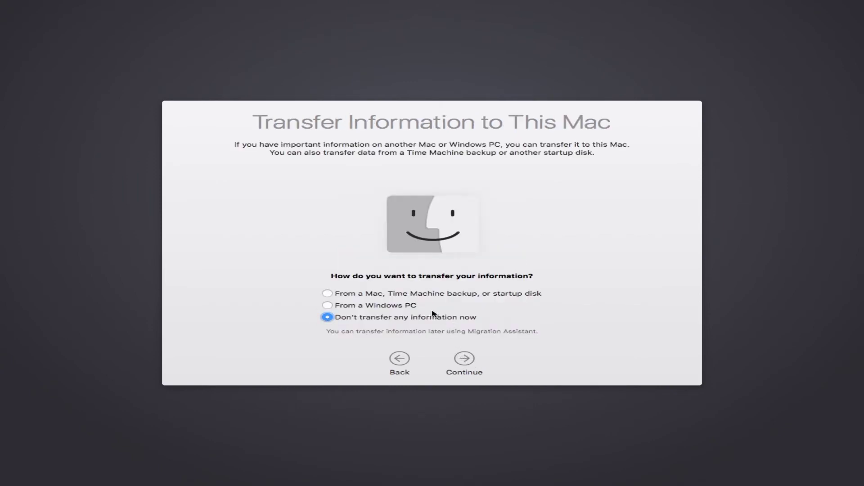
pyautogui.click(466, 363)
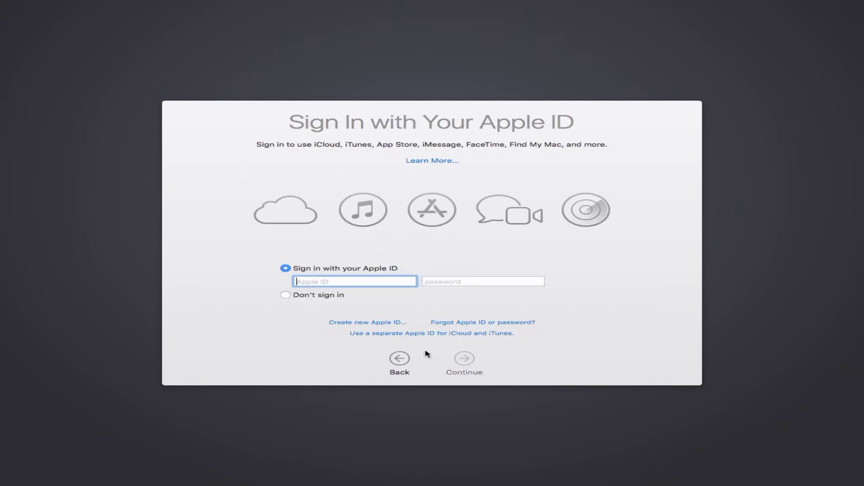
pyautogui.click(309, 296)
pyautogui.click(438, 201)
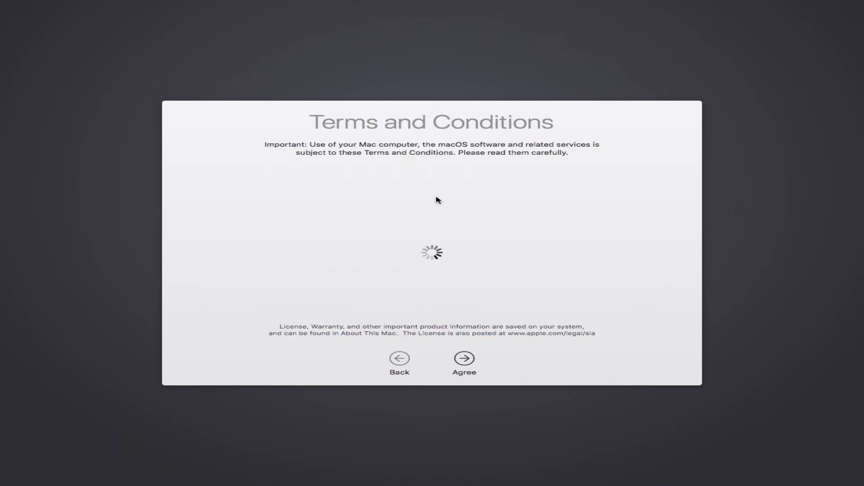
# - Agree to the license, create the Technonerd account, and accept Express Set Up
pyautogui.press('Return')
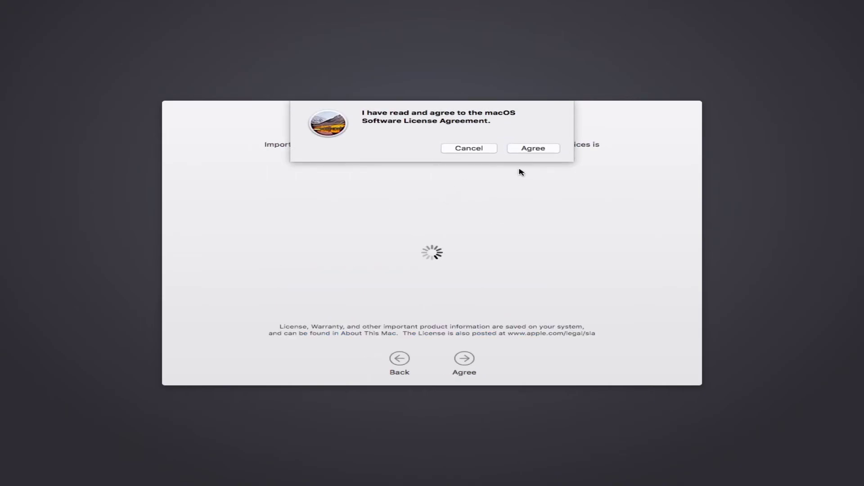
pyautogui.click(521, 148)
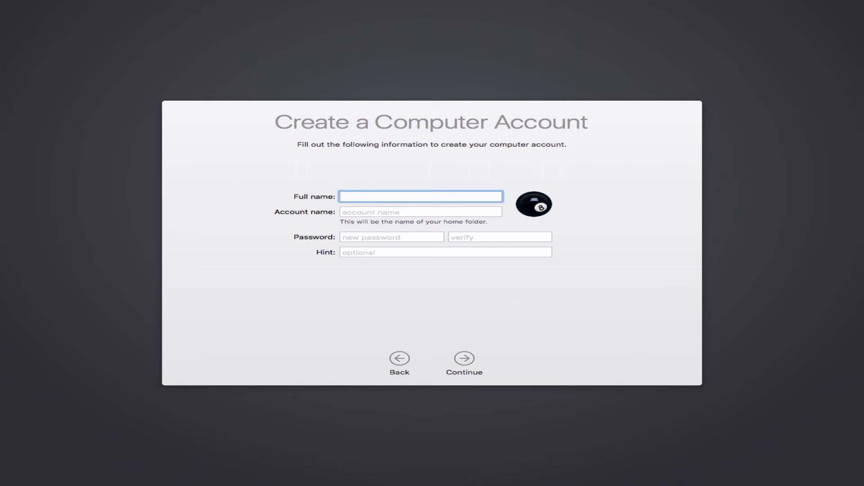
pyautogui.write('Techno')
pyautogui.write('nerd')
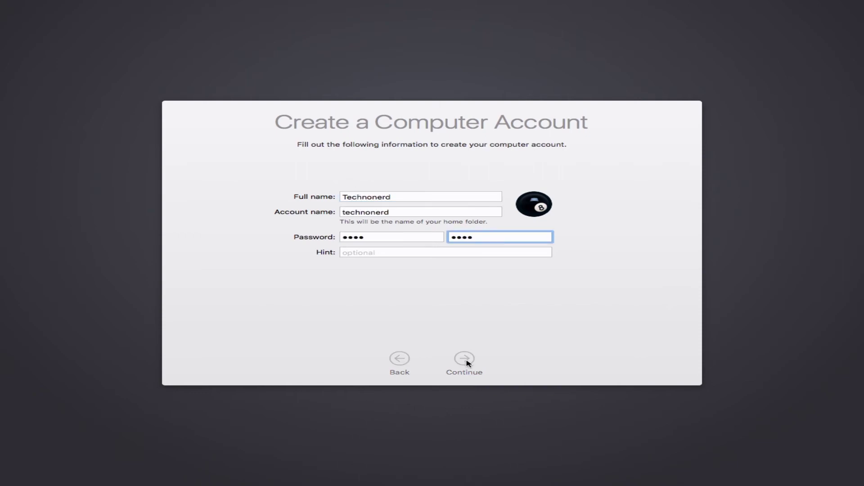
pyautogui.click(465, 361)
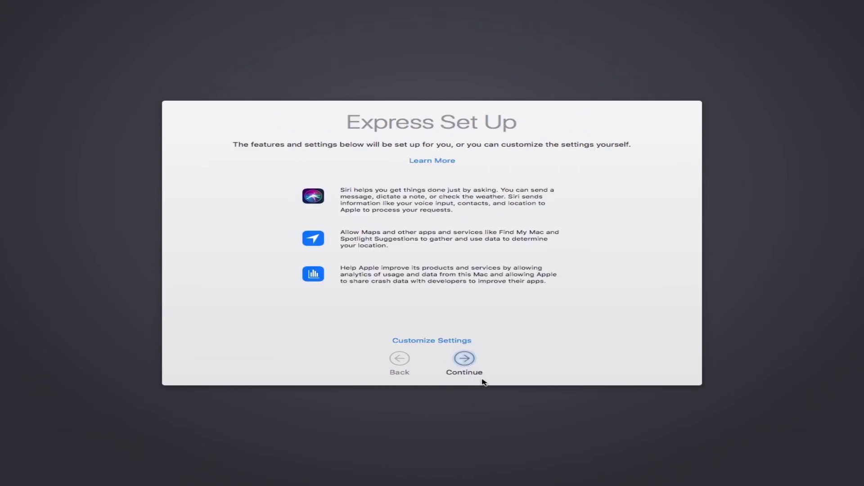
pyautogui.click(464, 361)
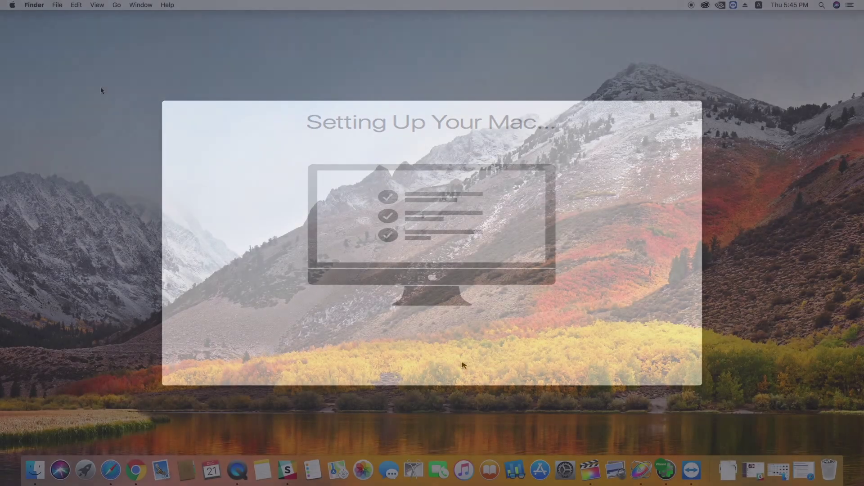
# - Drag two selection boxes across the empty Finder desktop
pyautogui.moveTo(101, 87); pyautogui.dragTo(717, 366)
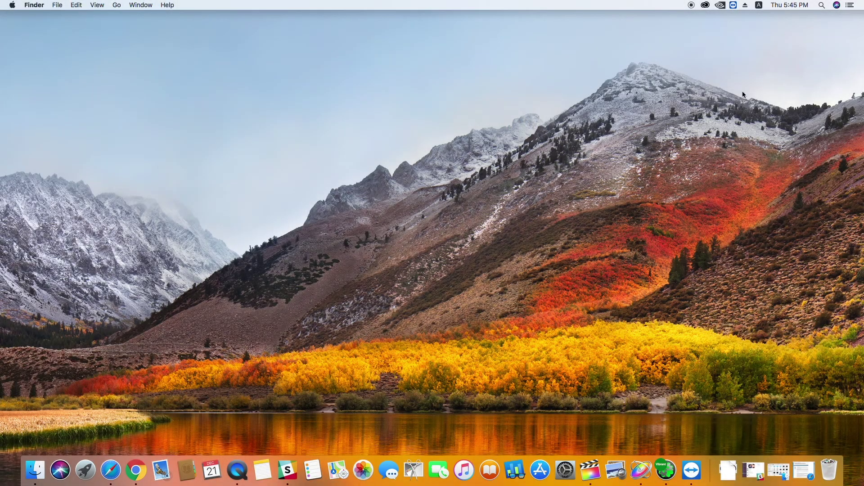
pyautogui.moveTo(742, 83); pyautogui.dragTo(114, 355)
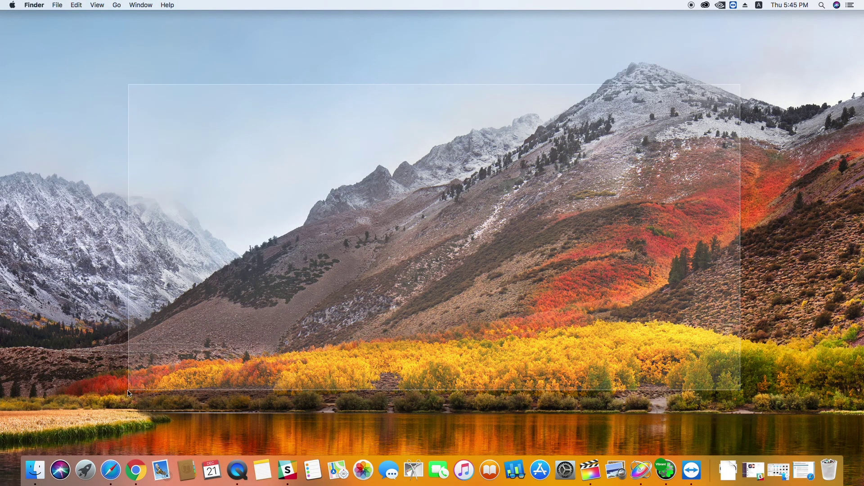